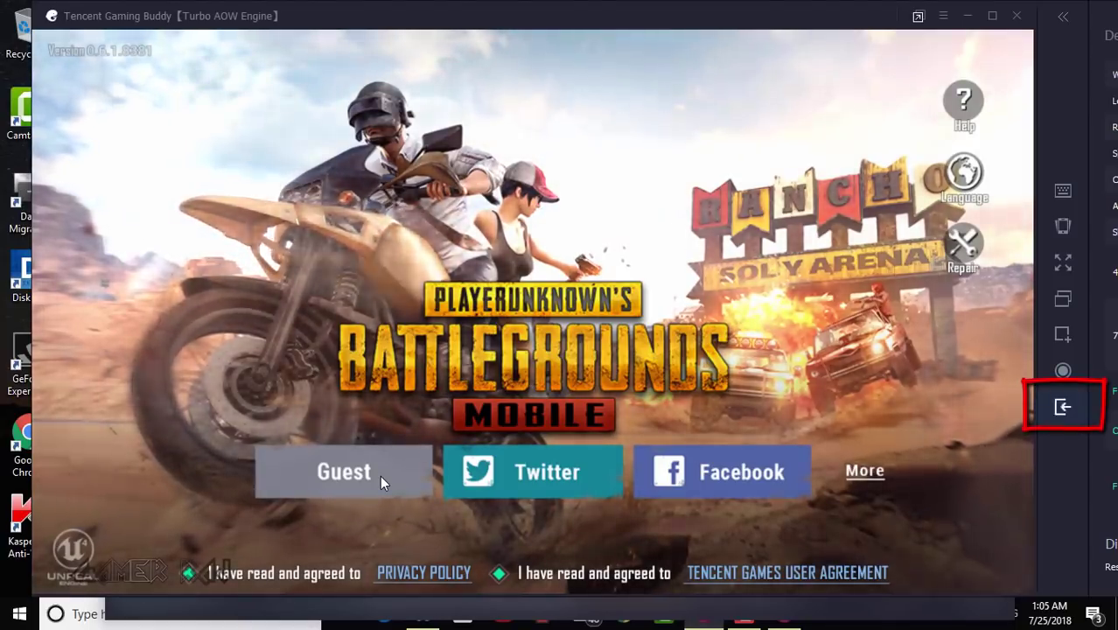
# - Exit the running game, check PUBG MOBILE's version in the emulator's app info, and close the emulator
pyautogui.press('Escape')
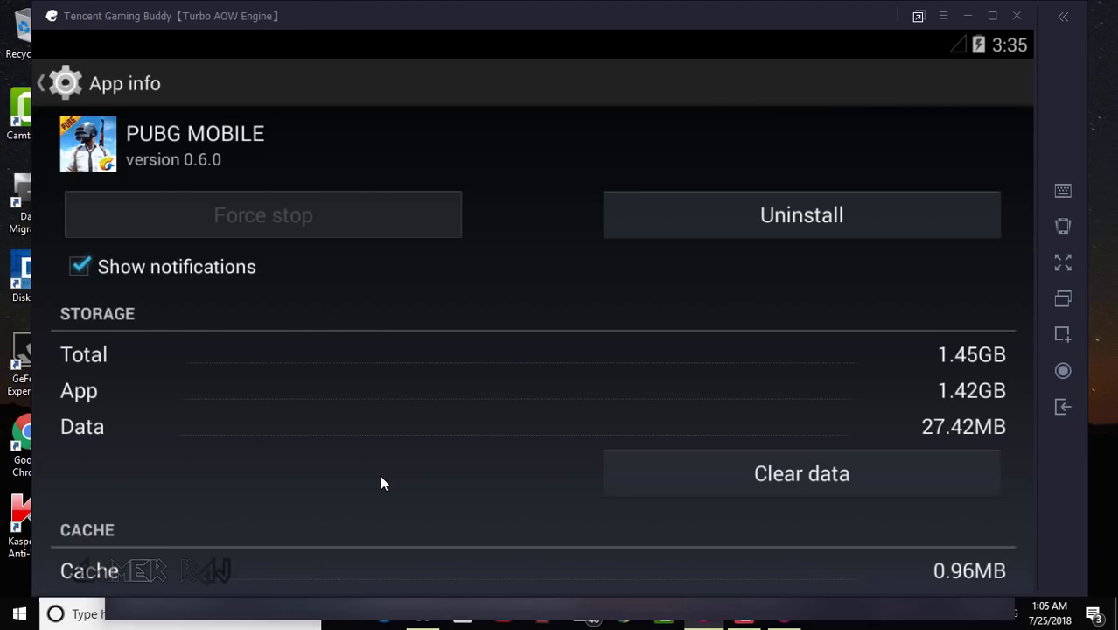
pyautogui.press('Escape')
pyautogui.press('Escape')
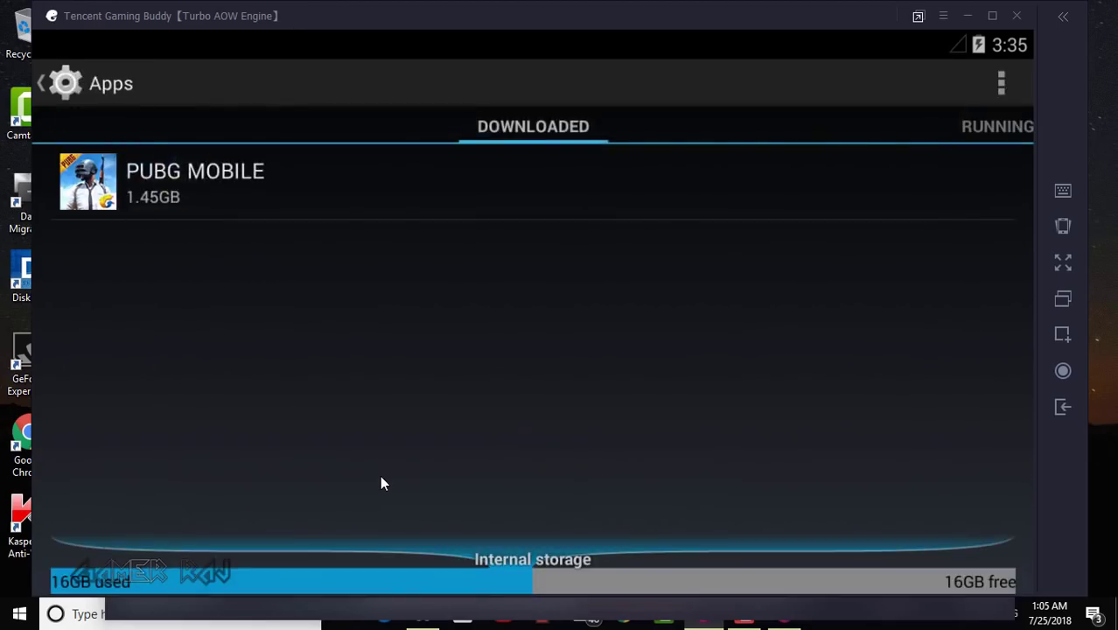
pyautogui.press('Escape')
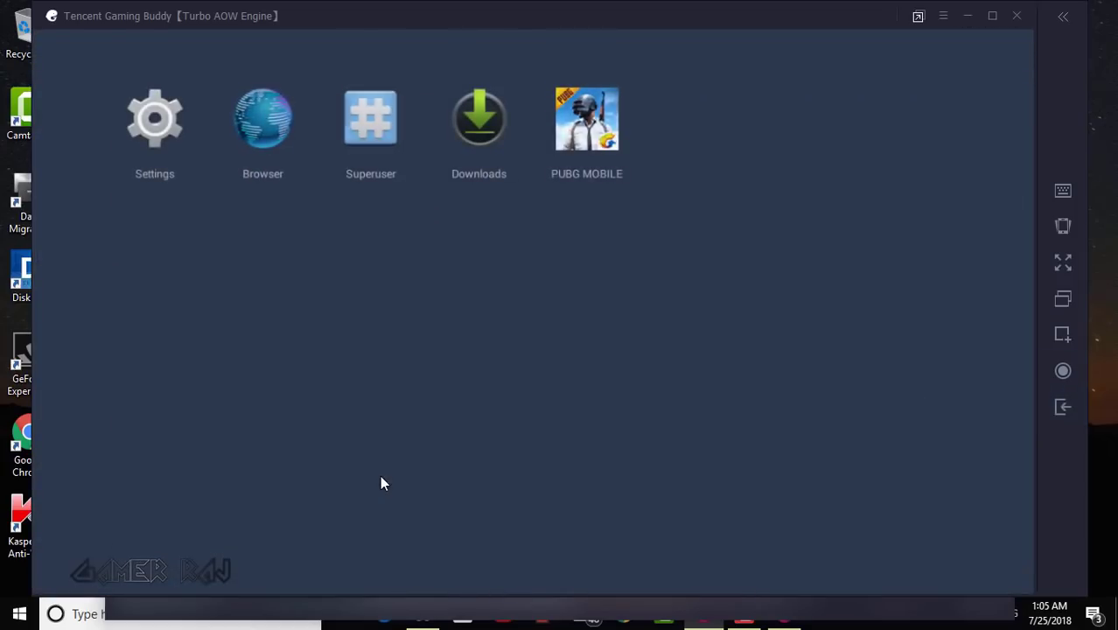
pyautogui.press('Escape')
pyautogui.press('Return')
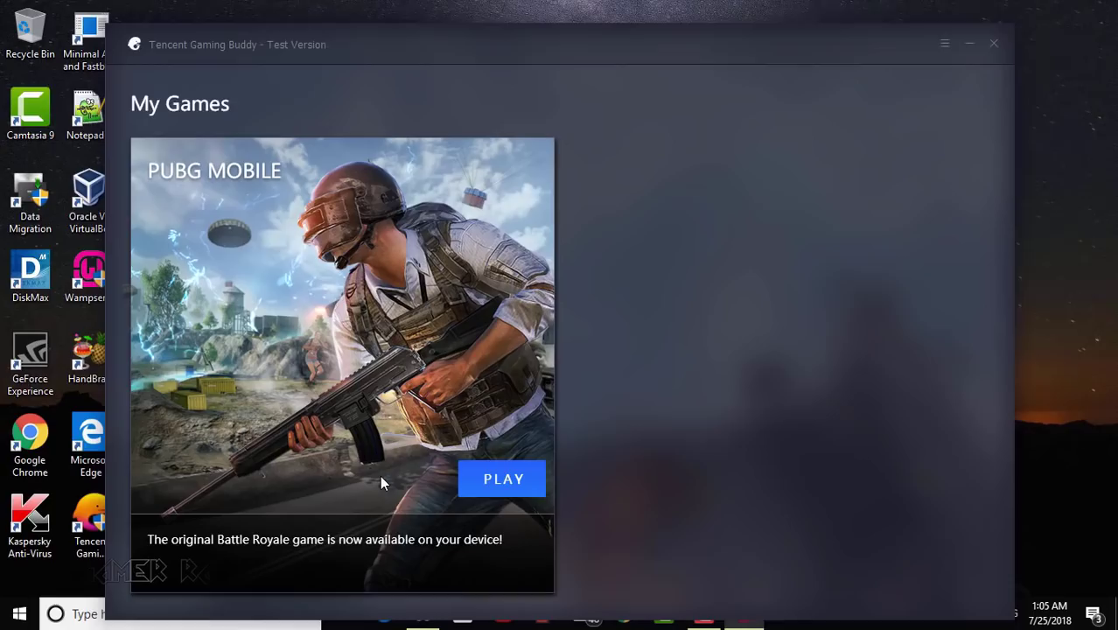
# - Set the Tencent Gaming Buddy interface language to 简体中文 and save the setting
pyautogui.click(944, 43)
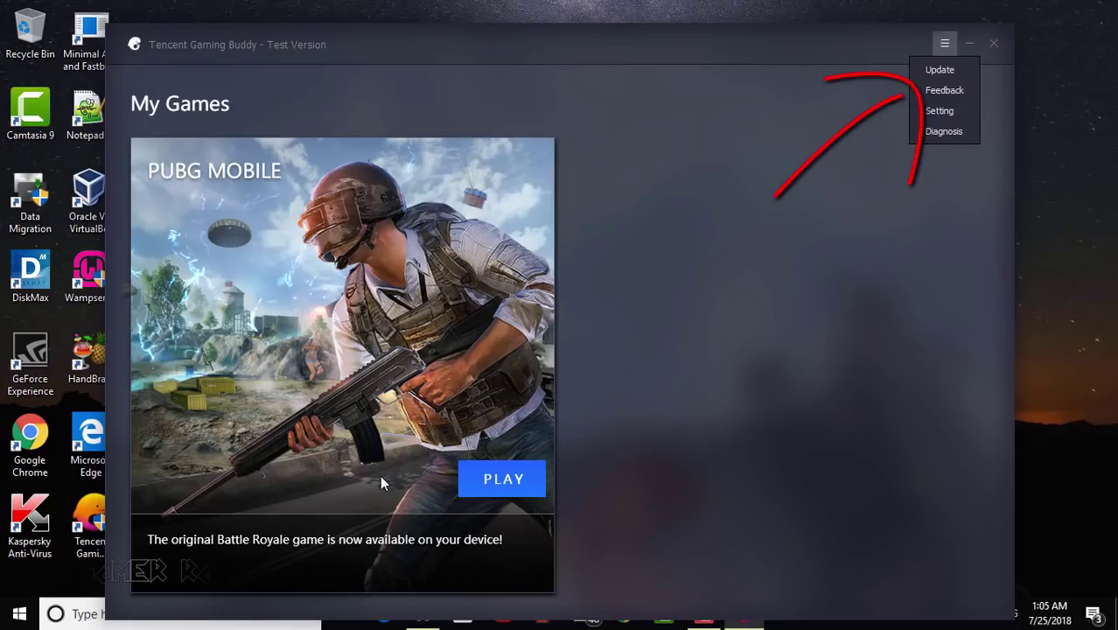
pyautogui.press('Return')
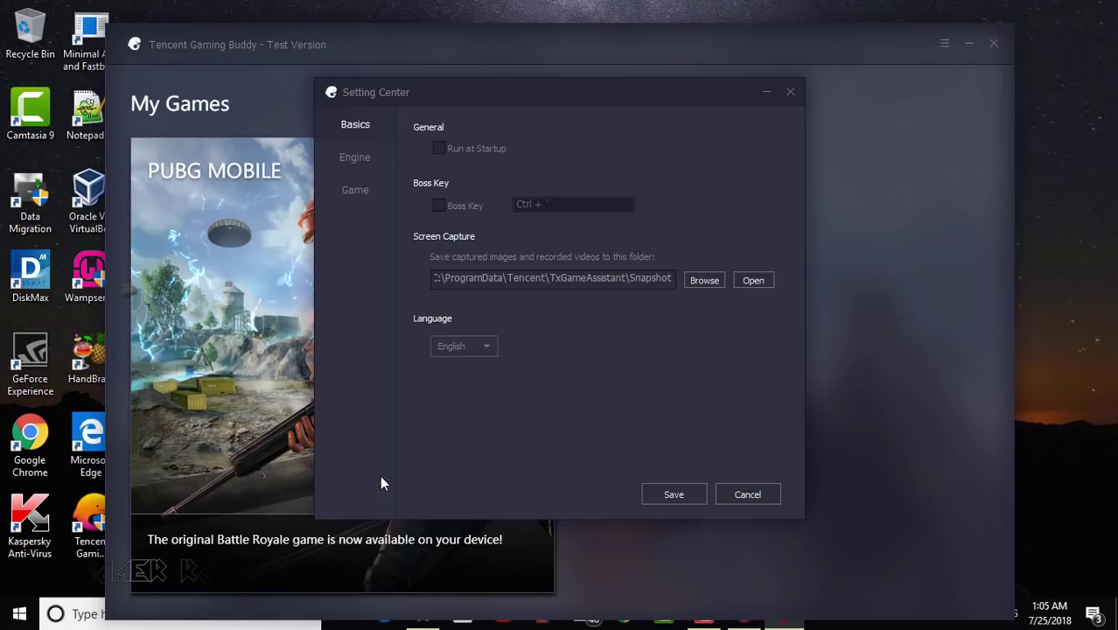
pyautogui.click(464, 345)
pyautogui.scroll(1, 459, 415)
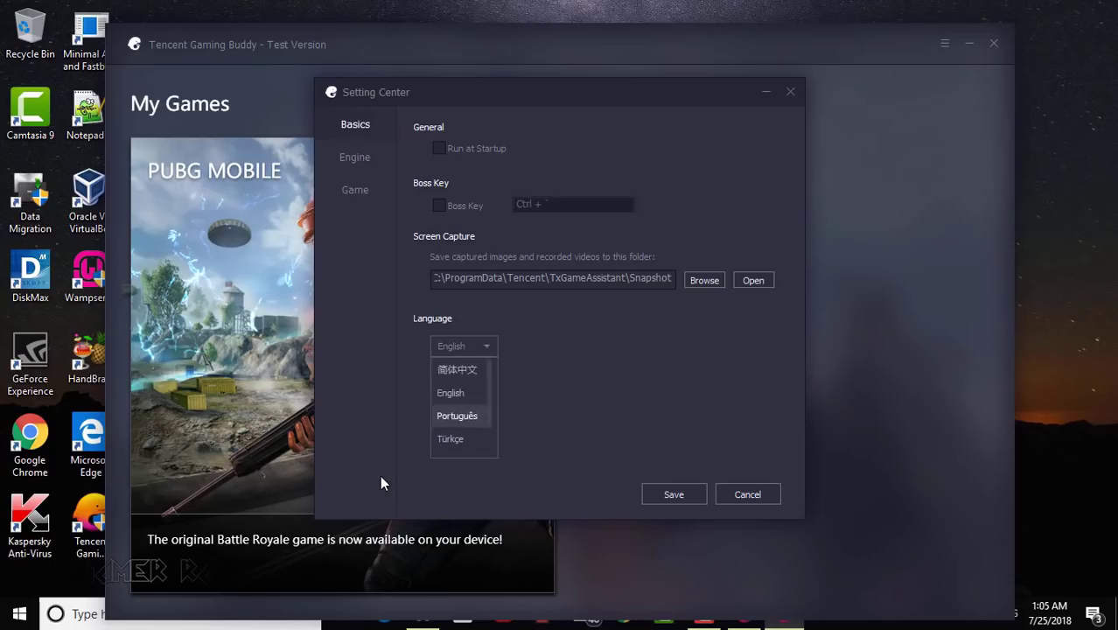
pyautogui.click(457, 369)
pyautogui.click(673, 493)
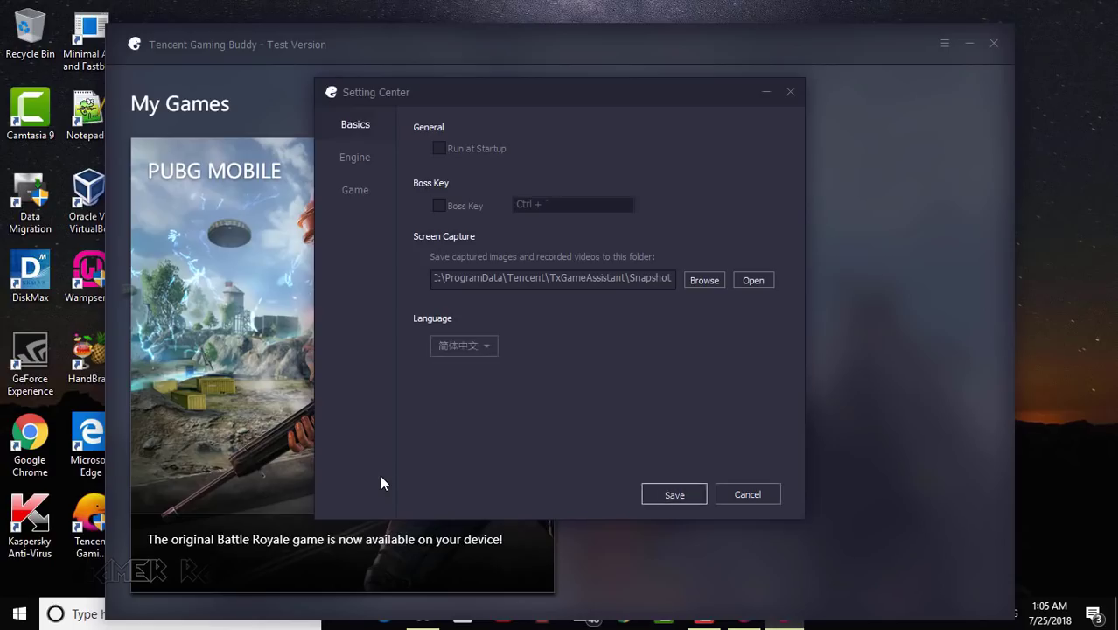
pyautogui.press('Return')
# - Quit Tencent Gaming Buddy completely, including its background process, and restart it
pyautogui.click(994, 43)
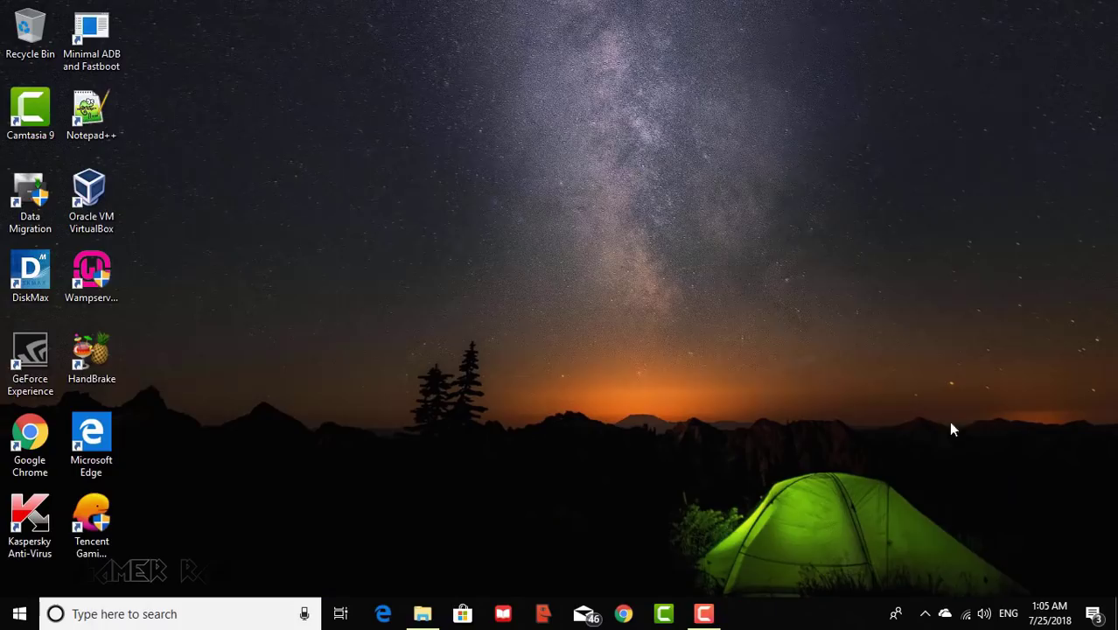
pyautogui.click(925, 613)
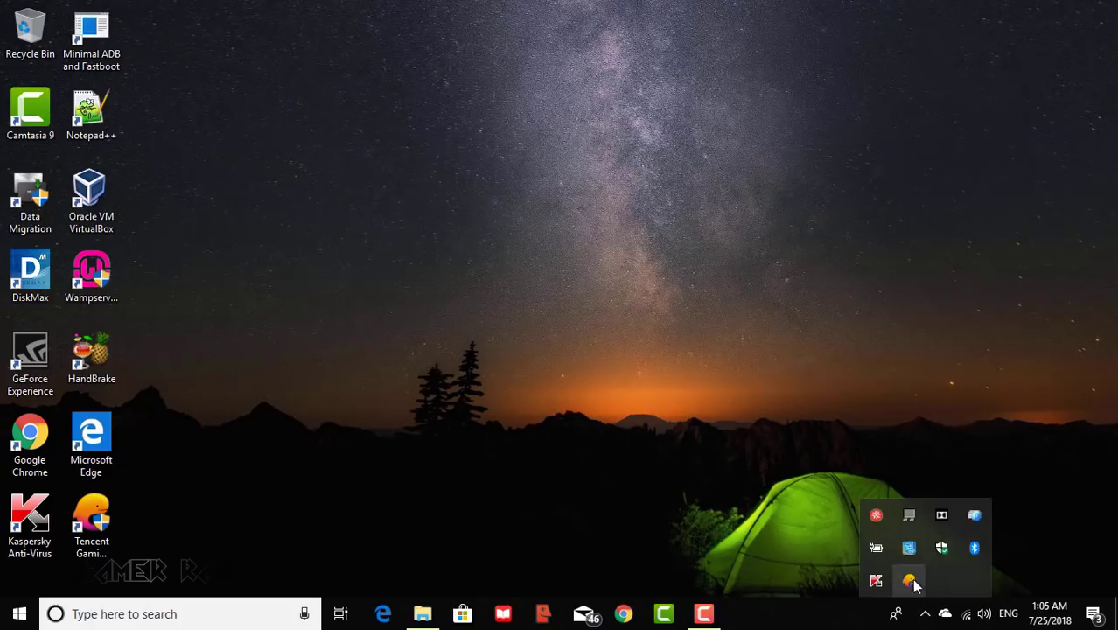
pyautogui.rightClick(911, 581)
pyautogui.click(929, 569)
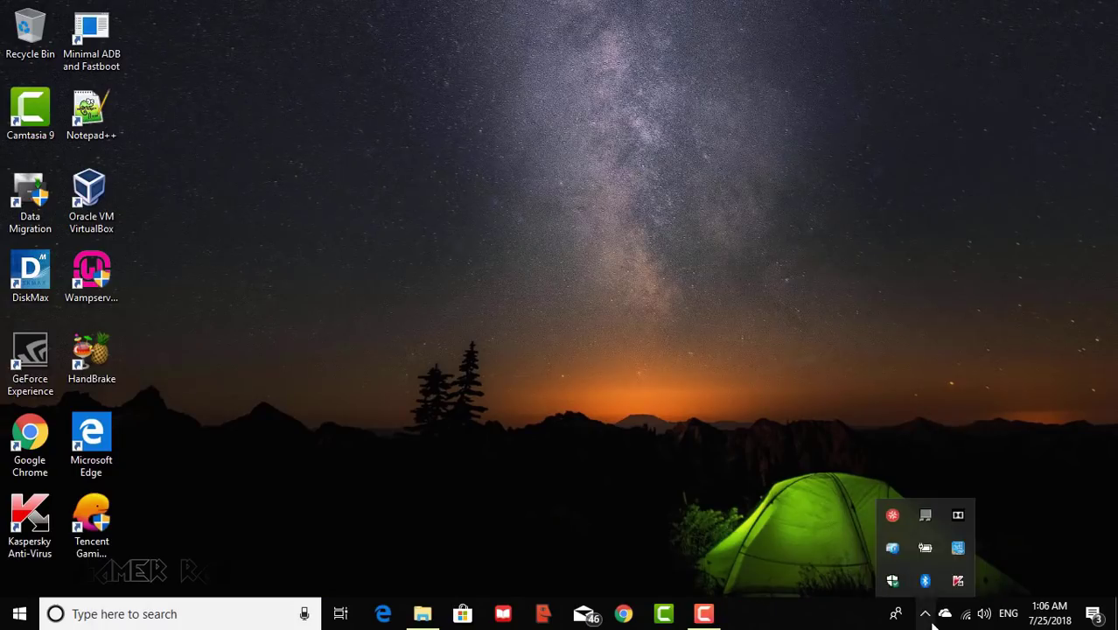
pyautogui.doubleClick(92, 523)
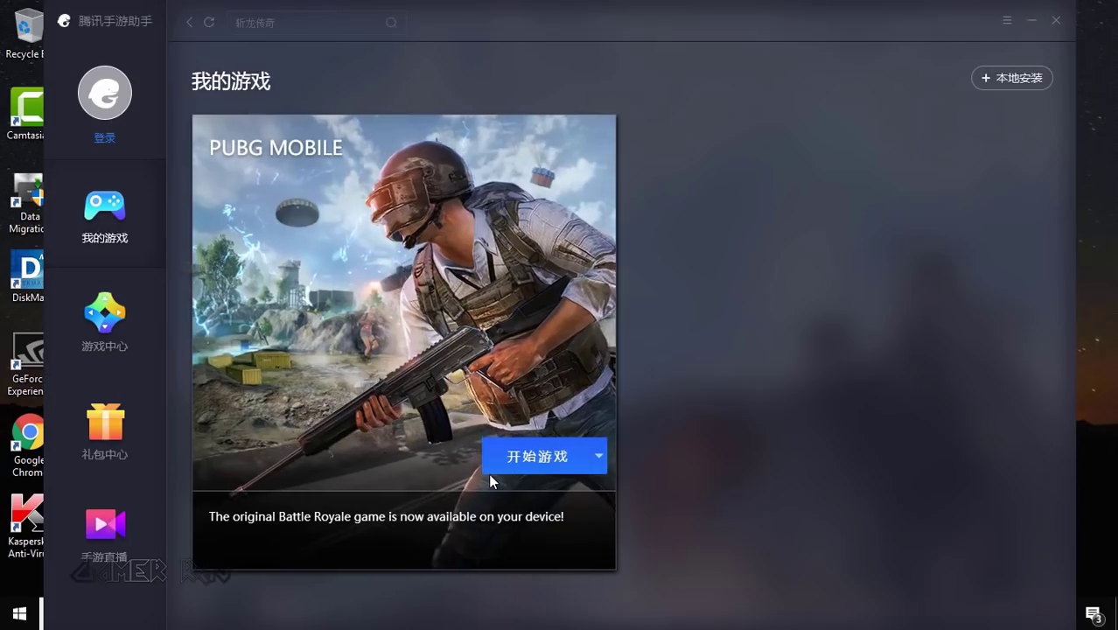
# - Delete PUBG MOBILE from the installed games and confirm the removal
pyautogui.moveTo(488, 473)
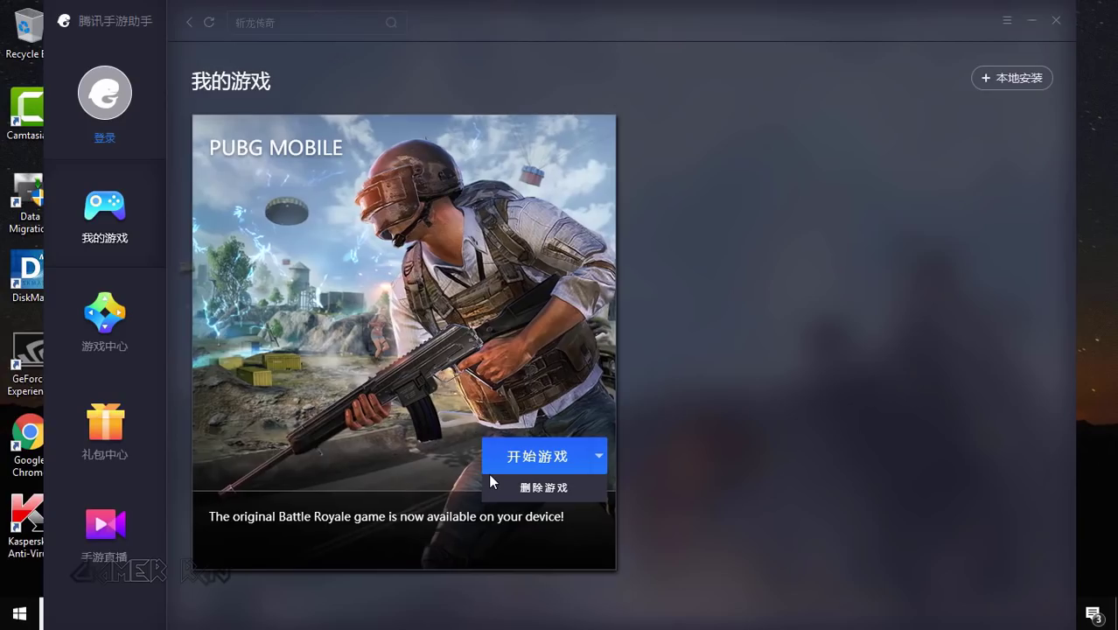
pyautogui.click(489, 475)
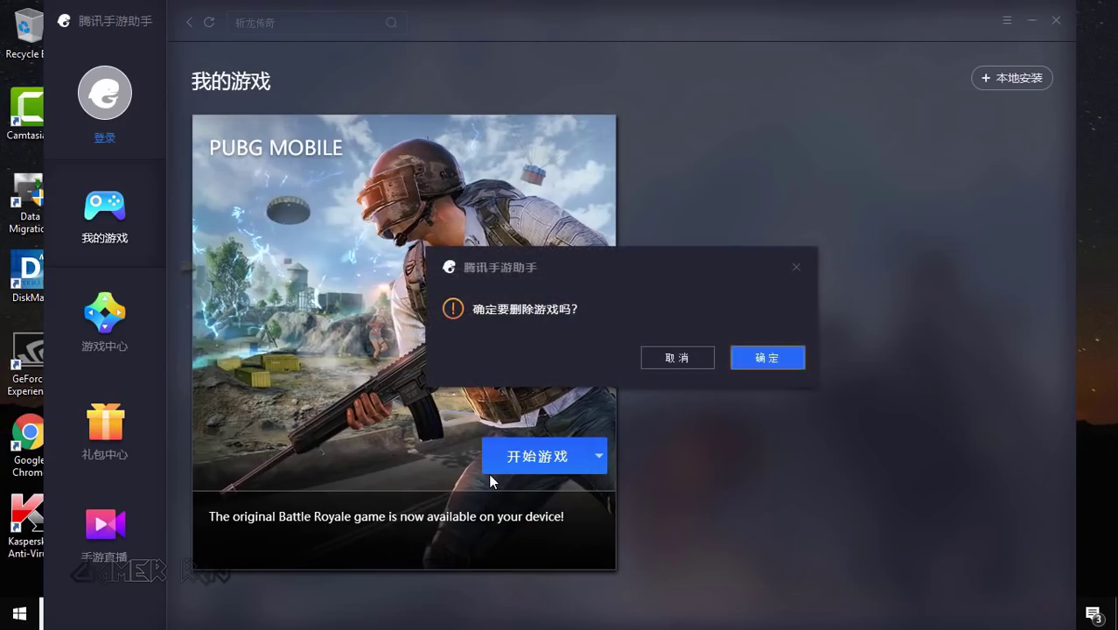
pyautogui.press('Return')
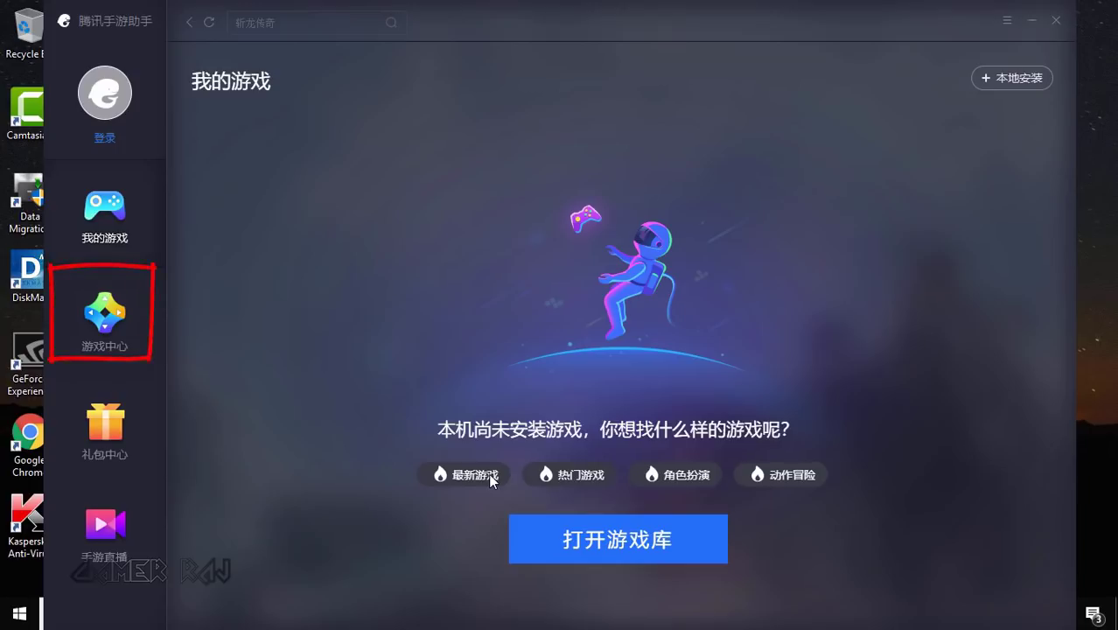
# - Filter the game center's full list by the 飞行射击 category and open the PUBG MOBILE details page
pyautogui.click(490, 476)
pyautogui.scroll(-15, 488, 473)
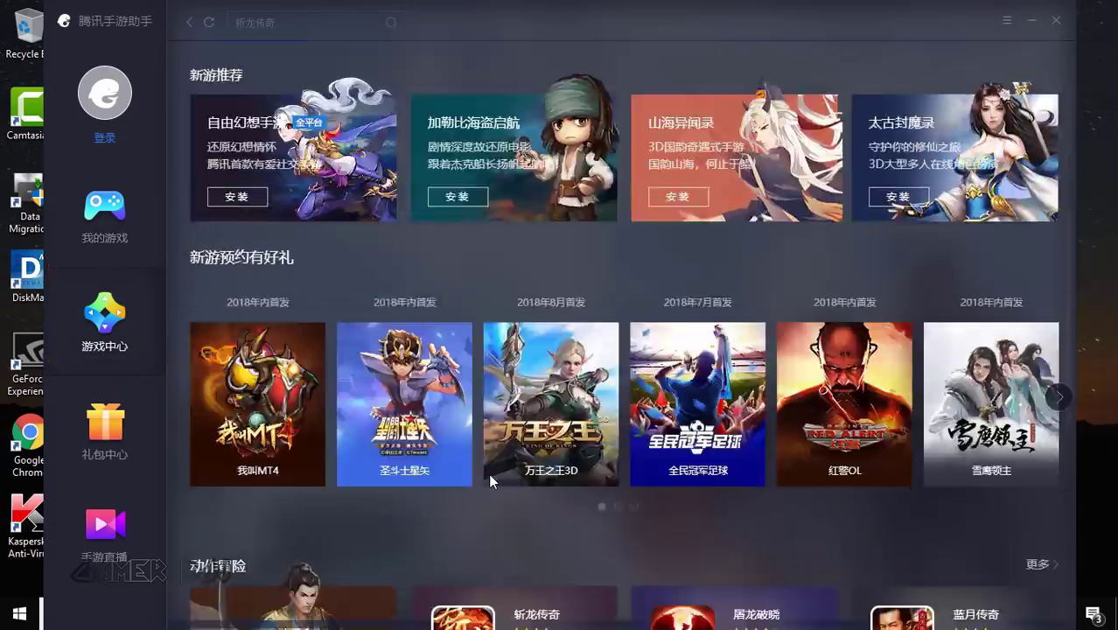
pyautogui.scroll(-5, 490, 477)
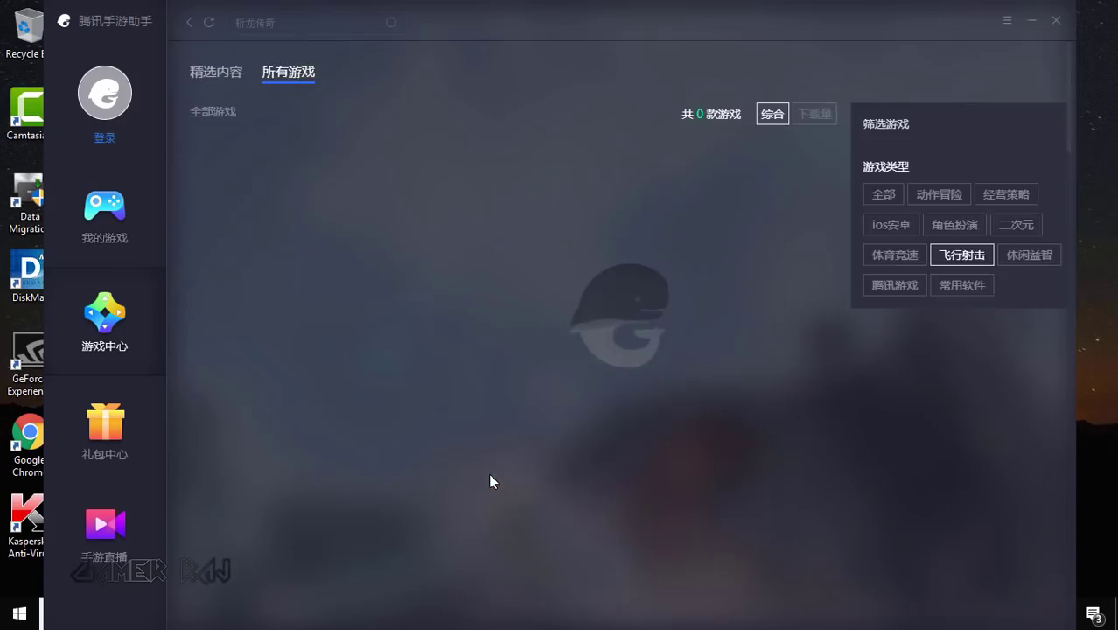
pyautogui.scroll(-4, 490, 477)
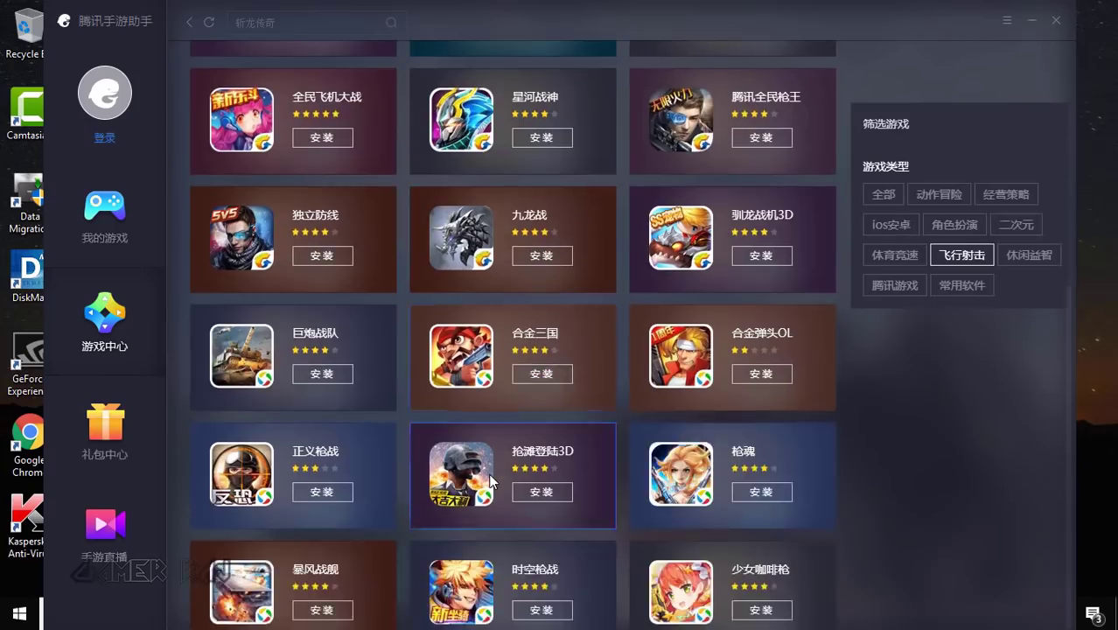
pyautogui.scroll(-4, 490, 479)
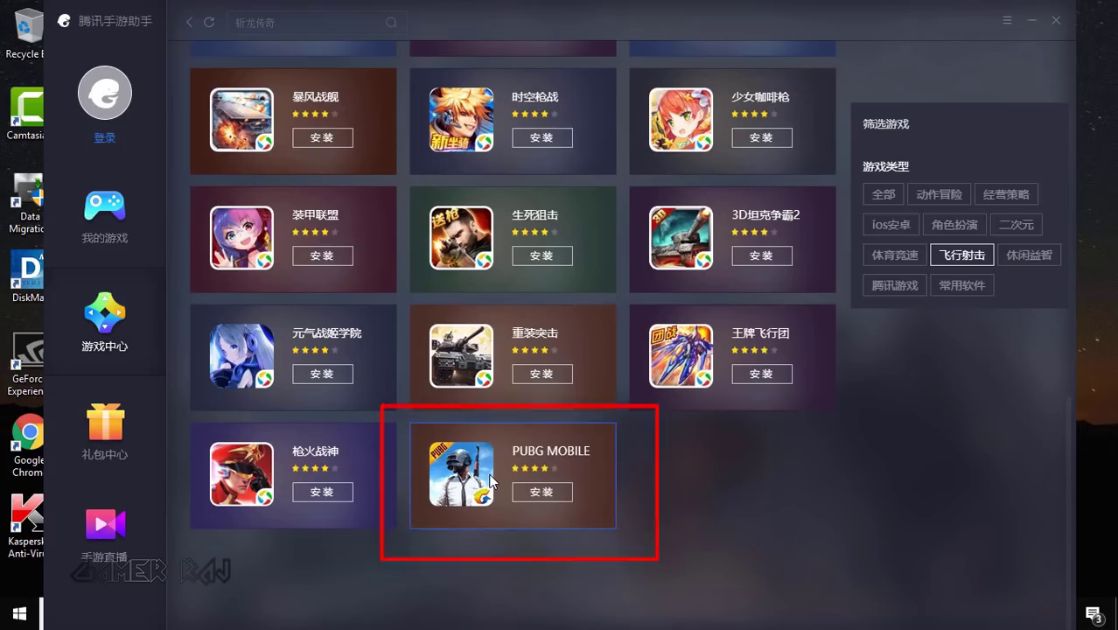
pyautogui.click(490, 479)
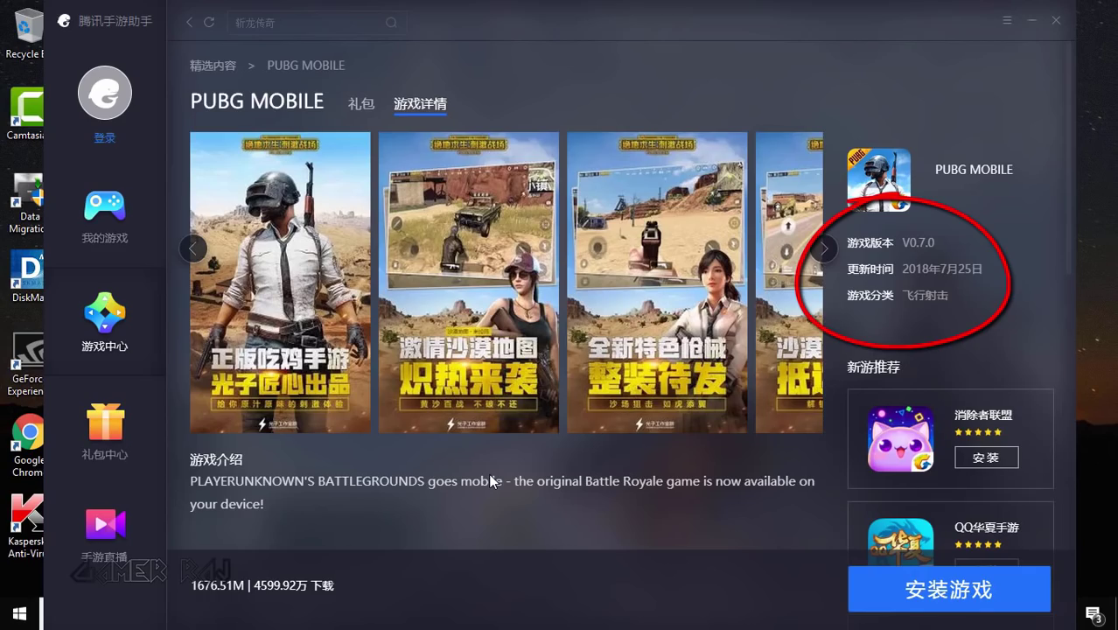
# - Download and install PUBG MOBILE V0.7.0 from its details page
pyautogui.scroll(-2, 490, 480)
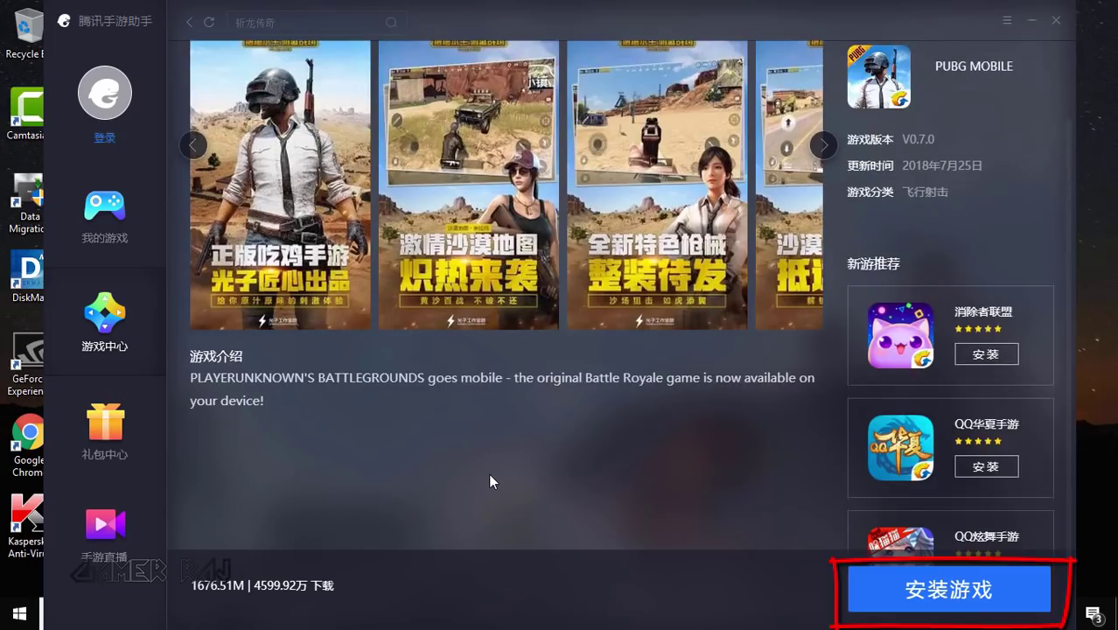
pyautogui.scroll(-1, 488, 473)
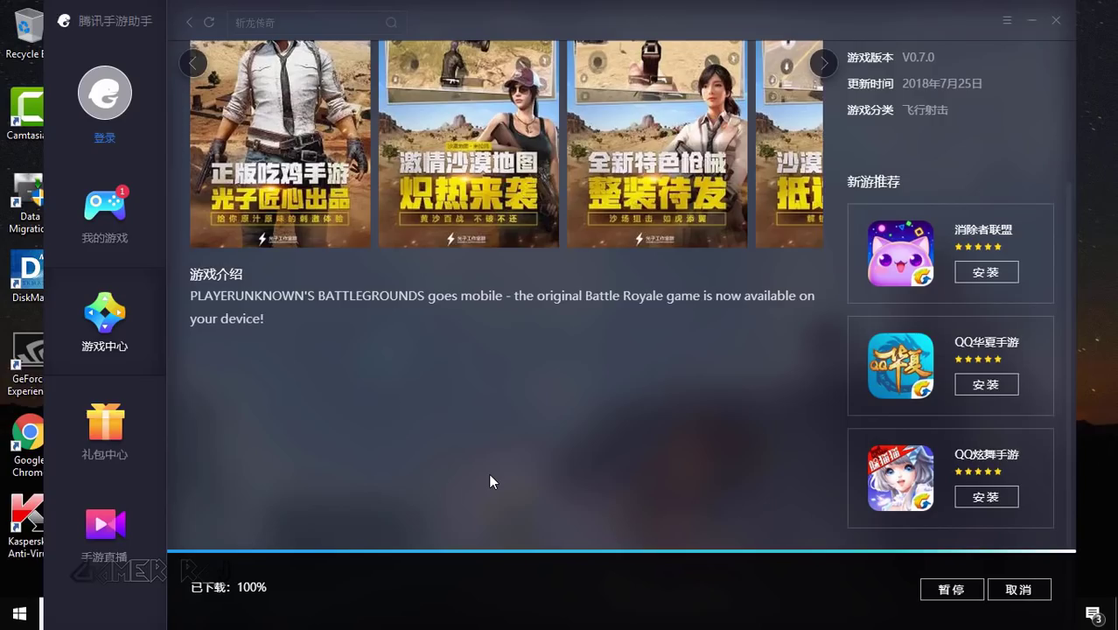
pyautogui.scroll(3, 488, 481)
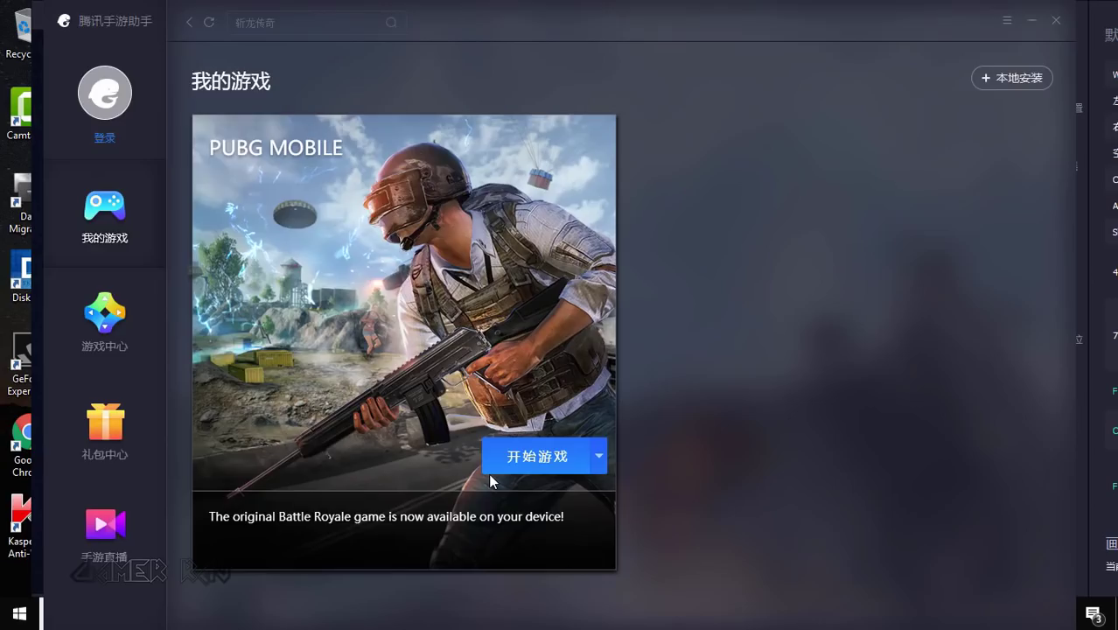
# - Launch the newly installed PUBG MOBILE to check its version, and exit the emulator
pyautogui.click(488, 473)
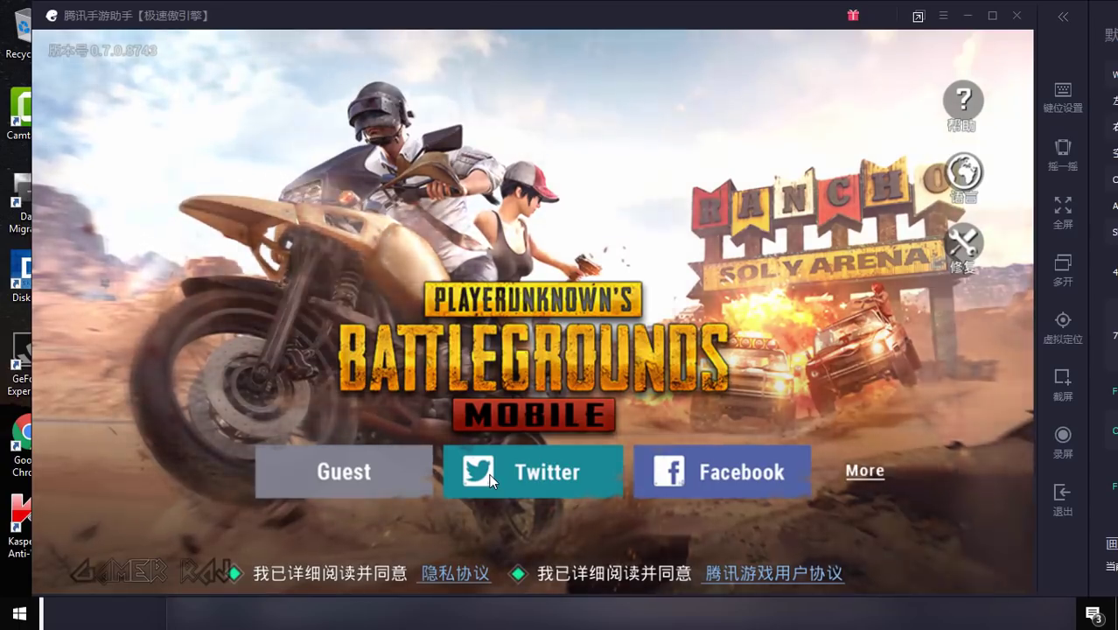
pyautogui.click(489, 481)
pyautogui.click(1017, 15)
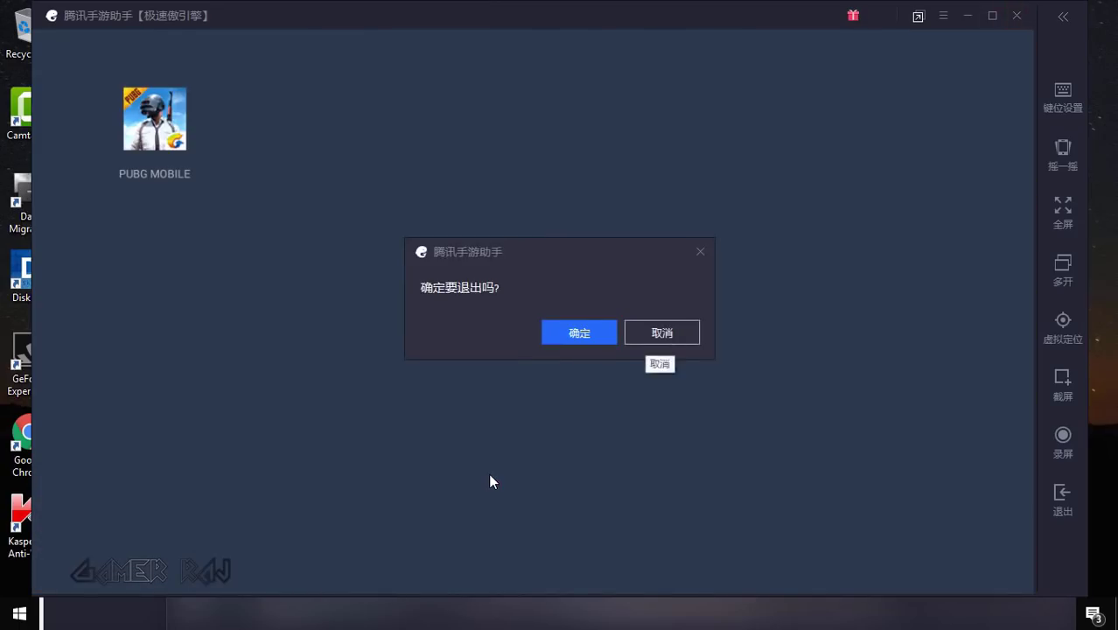
pyautogui.click(578, 332)
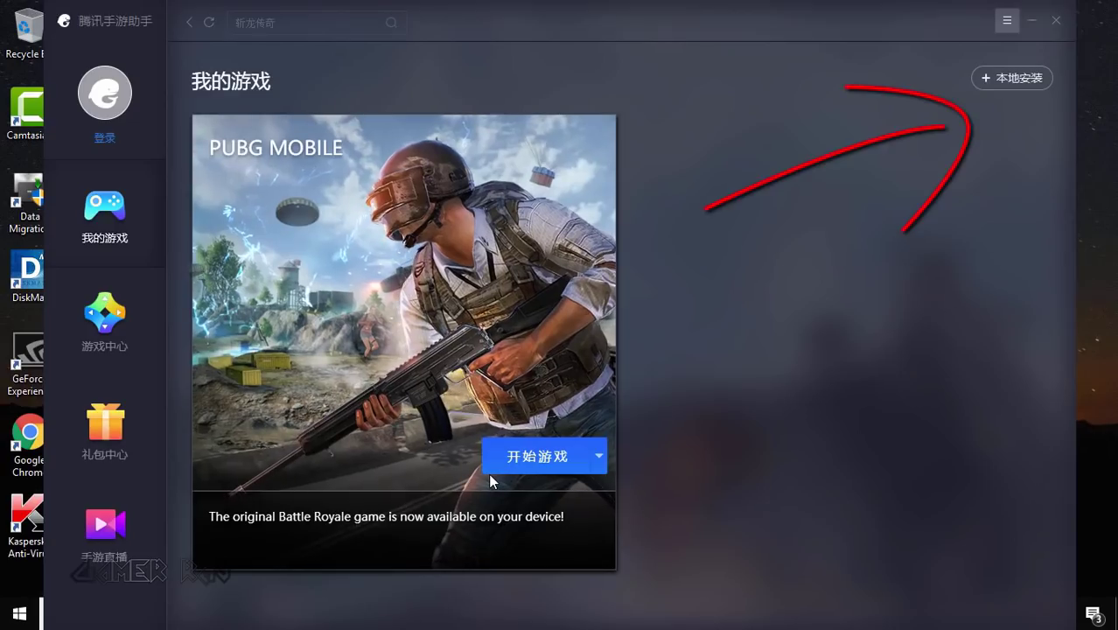
# - Set the interface language back to English in the basic settings and save the change
pyautogui.click(1006, 19)
pyautogui.click(1005, 88)
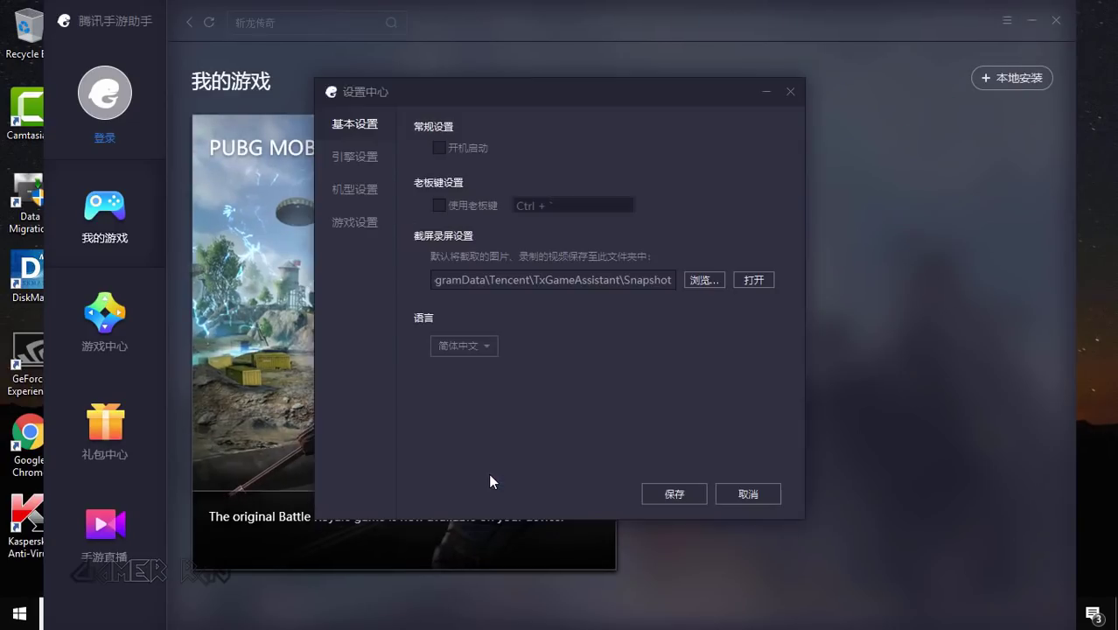
pyautogui.click(463, 345)
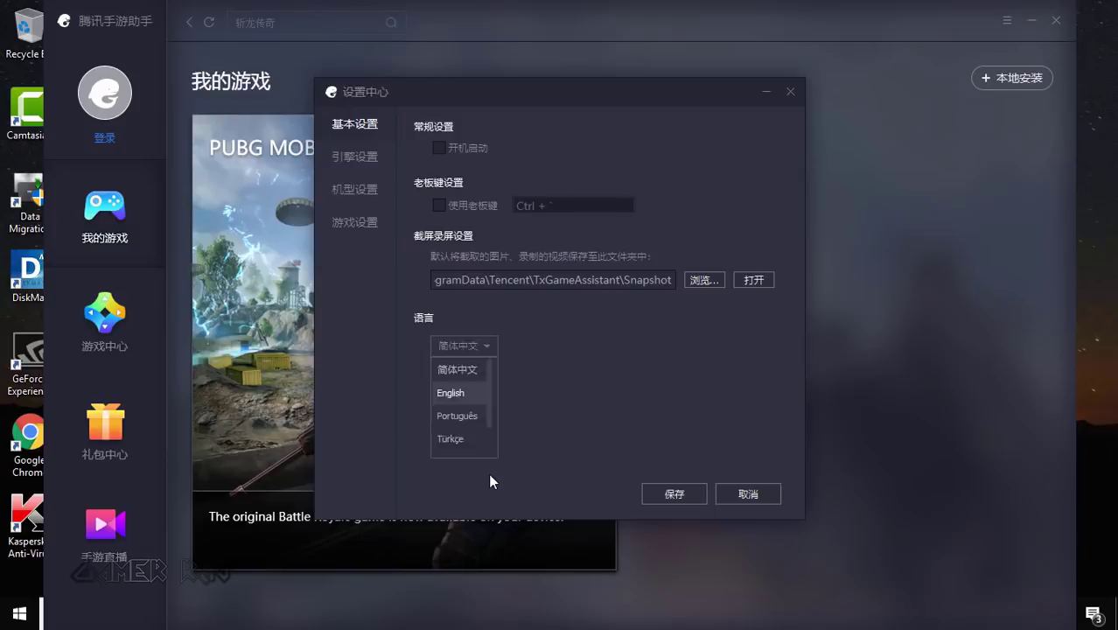
pyautogui.click(451, 393)
pyautogui.click(674, 493)
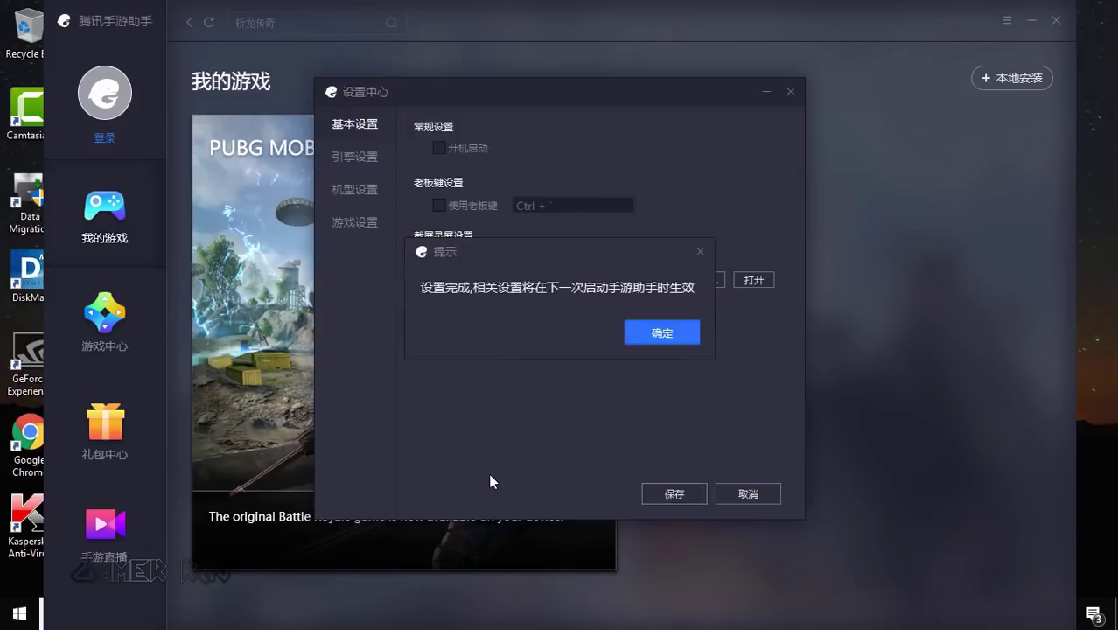
pyautogui.press('Return')
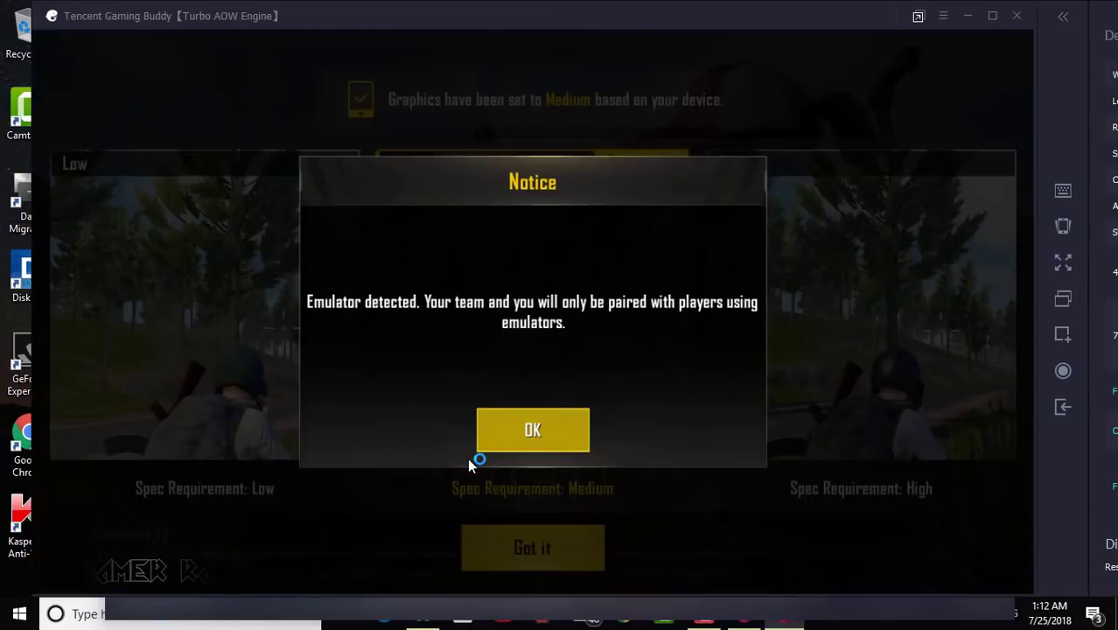
# - Accept the emulator notice and the Medium graphics preset, and exit the game from its lobby
pyautogui.press('Return')
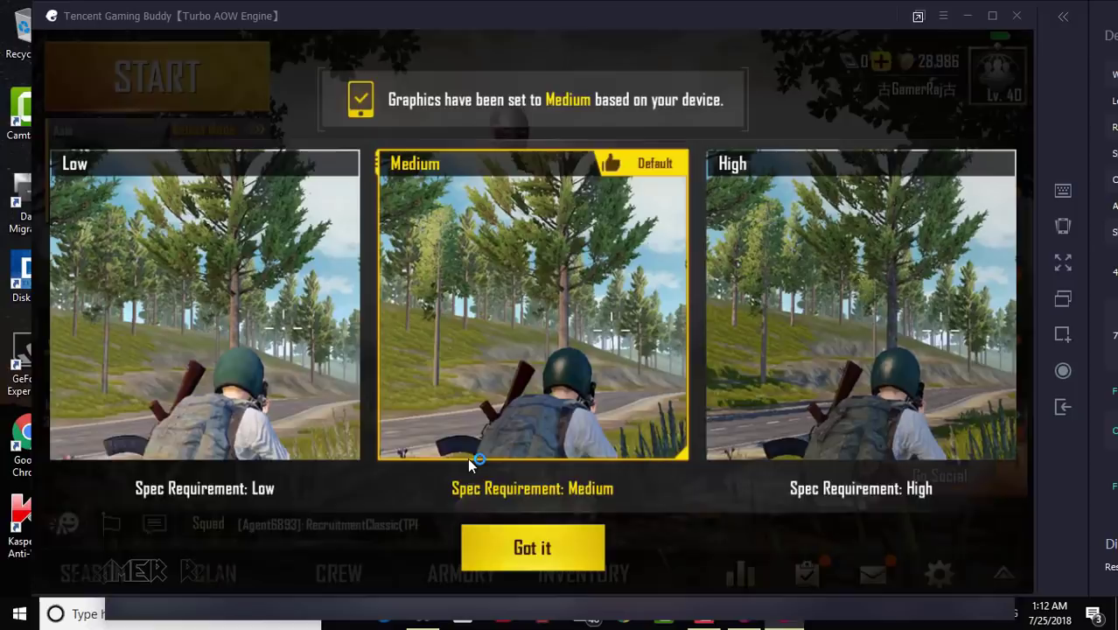
pyautogui.press('Return')
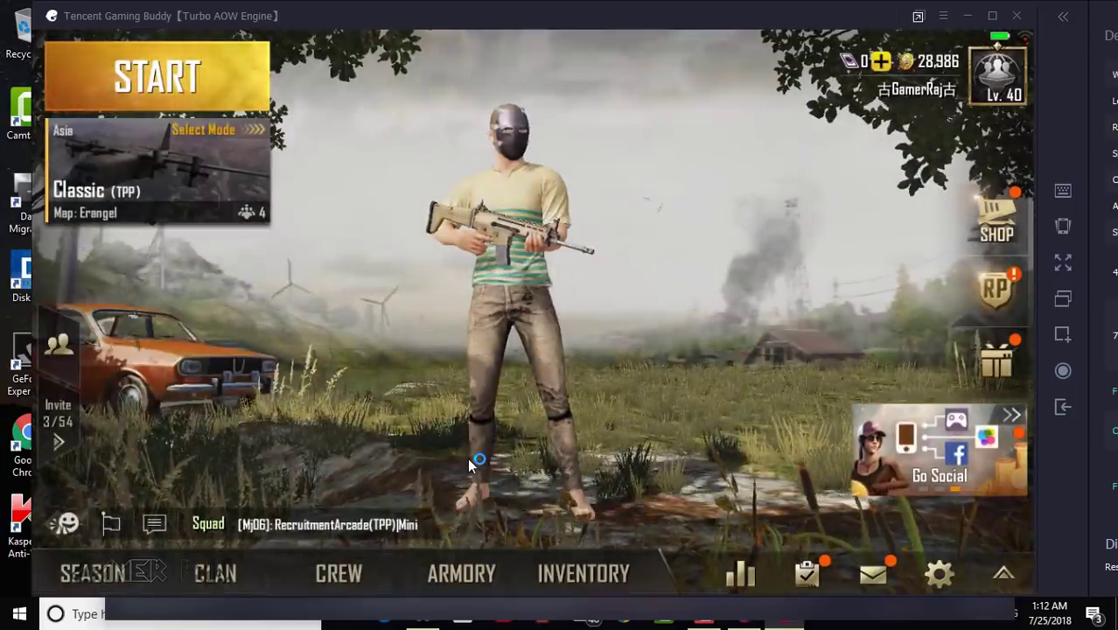
pyautogui.press('Escape')
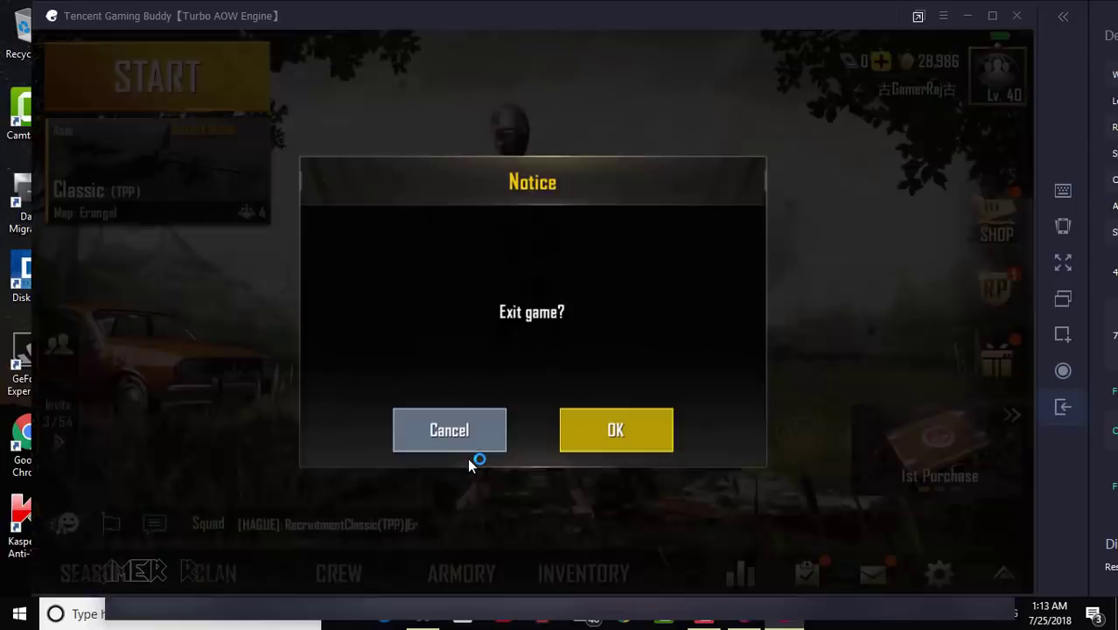
pyautogui.press('Return')
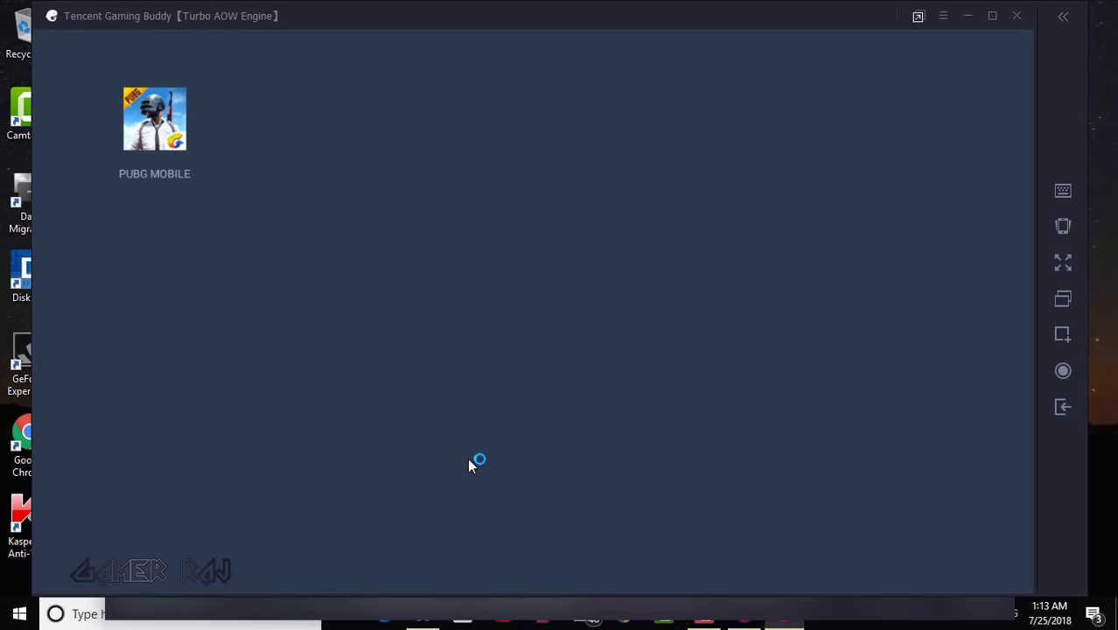